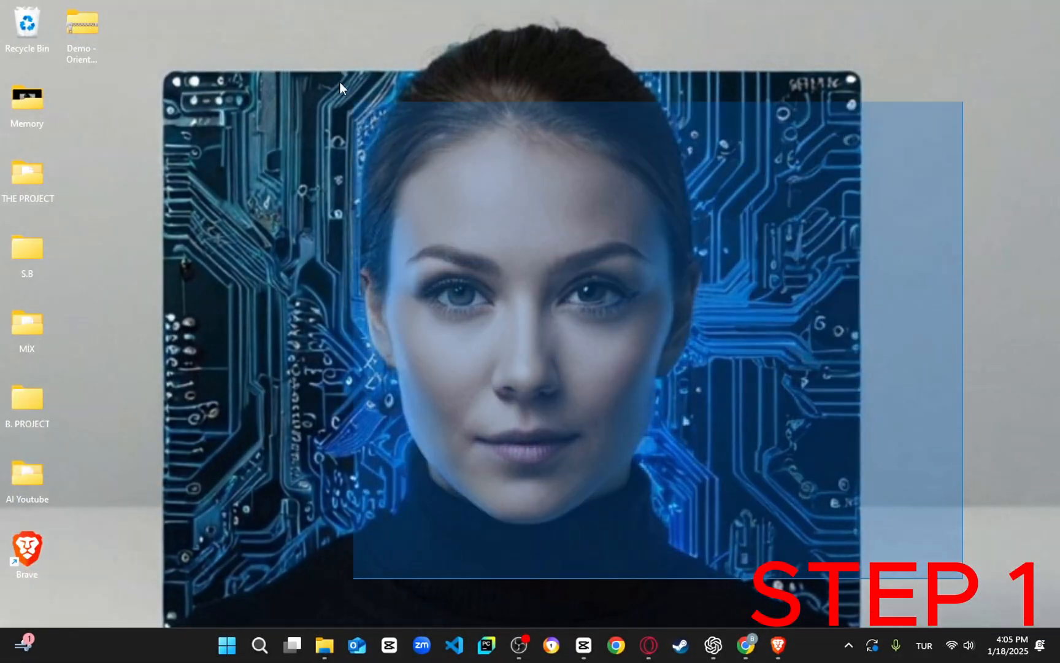
Launch the Brave browser from the Windows taskbar to a new tab.
drag(339, 87, 340, 87)
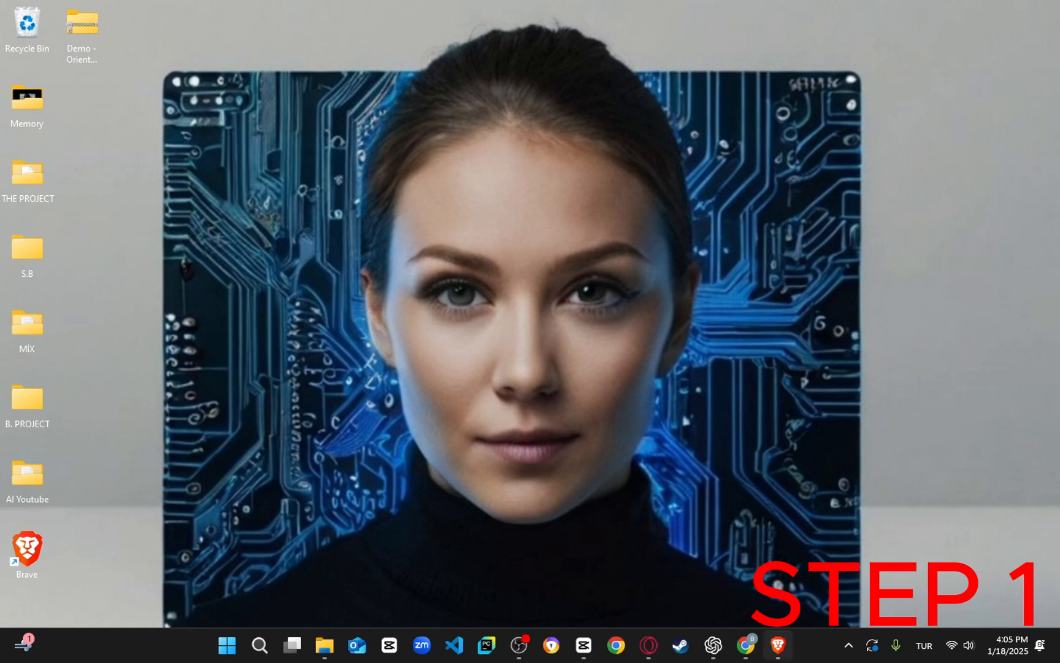
click(778, 645)
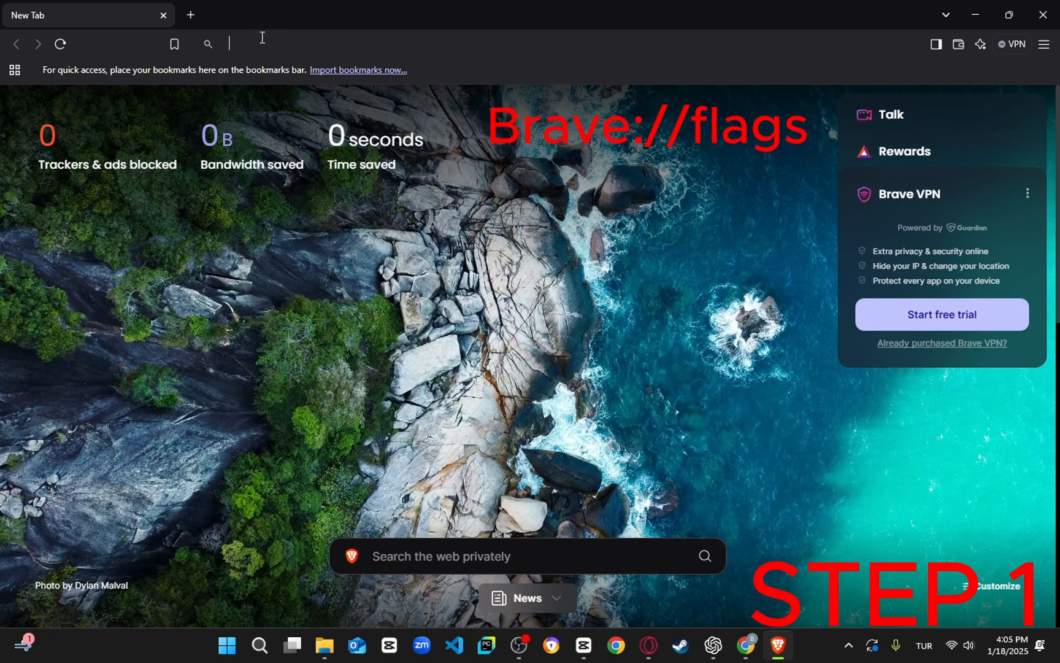
text(Brabe:)
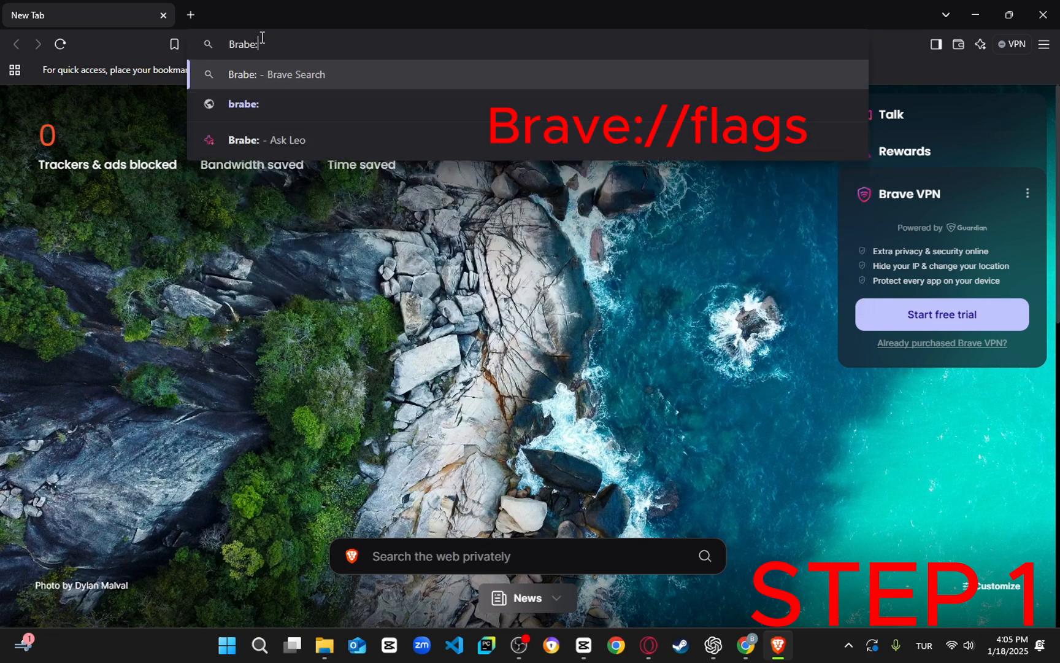
Correct the typed brave://flags address and select it in the address bar.
key(BackSpace)
key(BackSpace)
key(BackSpace)
text(ve://)
key(BackSpace)
key(BackSpace)
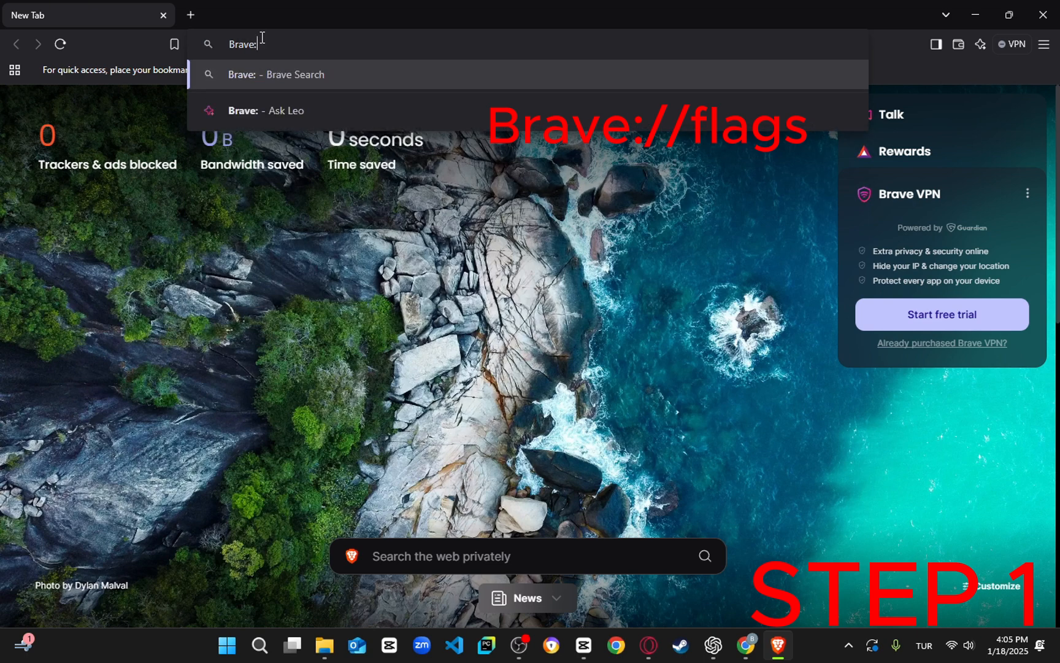
text(//fl)
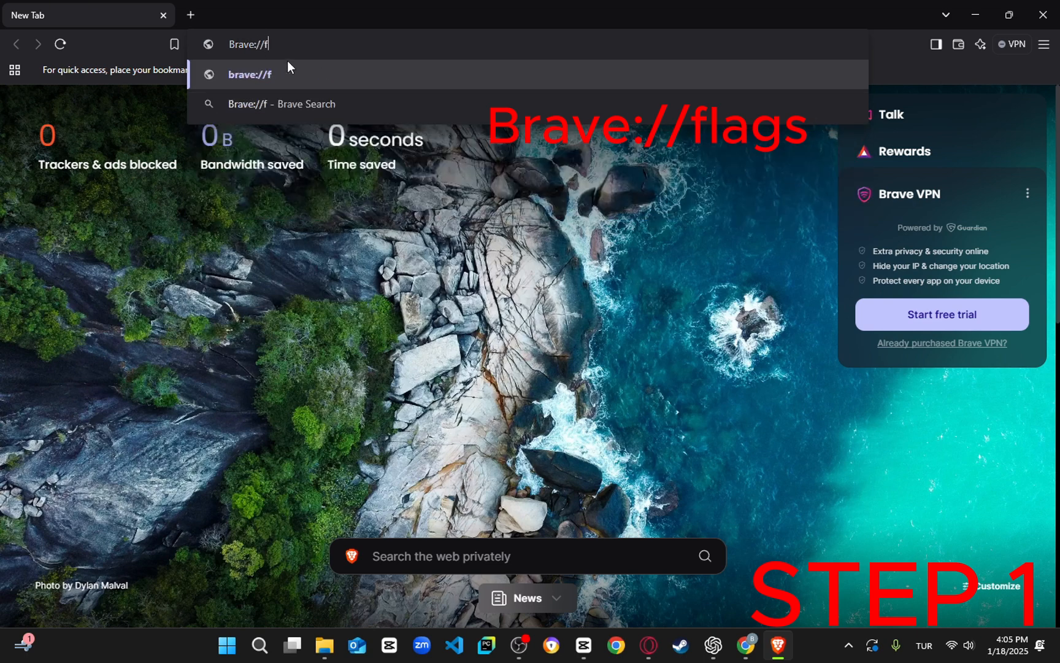
text(ags)
drag(289, 46, 229, 44)
click(265, 44)
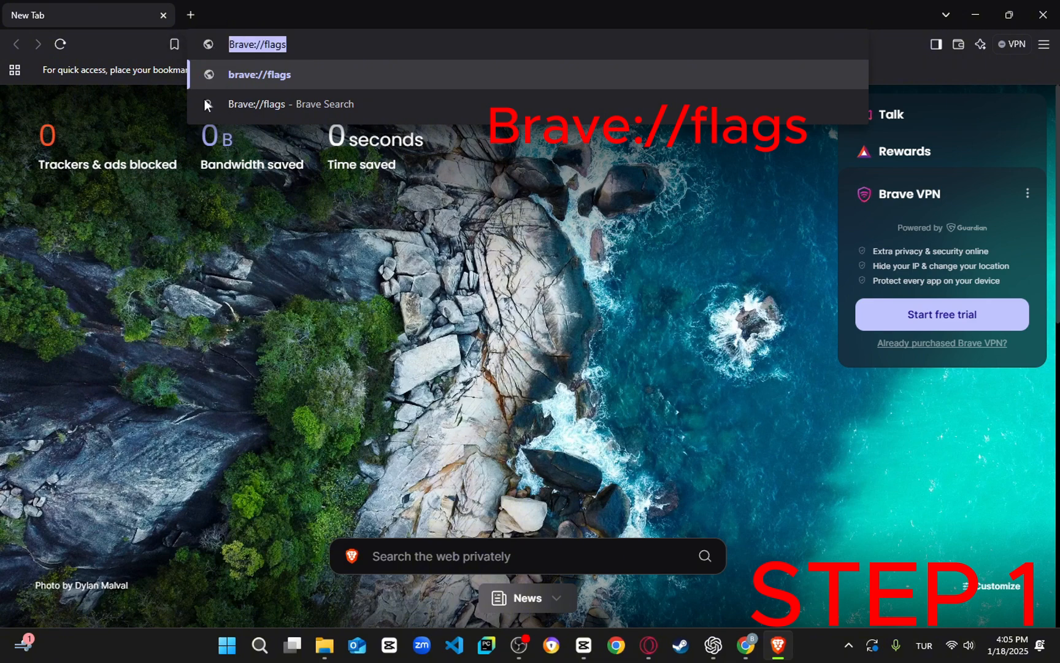
On brave://flags, set Parallel downloading to Enabled and relaunch Brave.
key(Return)
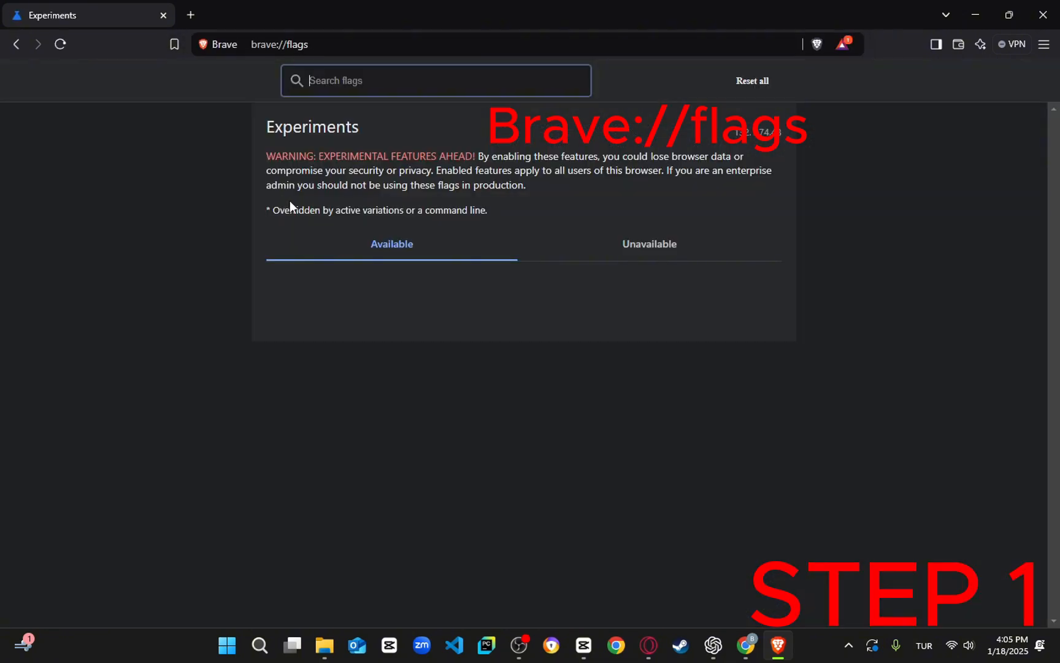
text(paral)
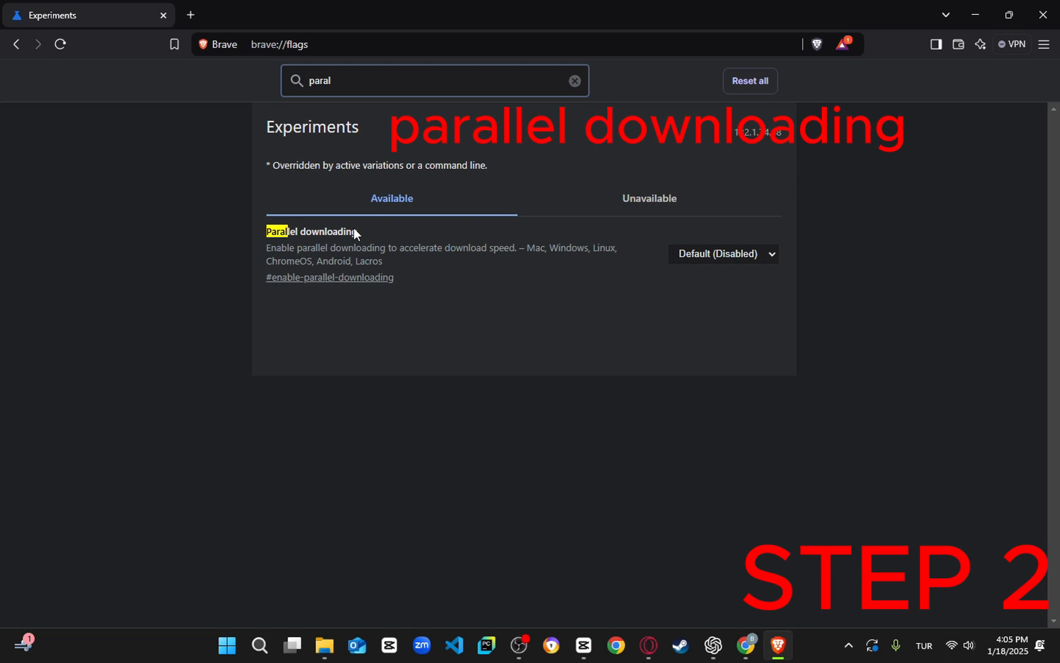
click(710, 253)
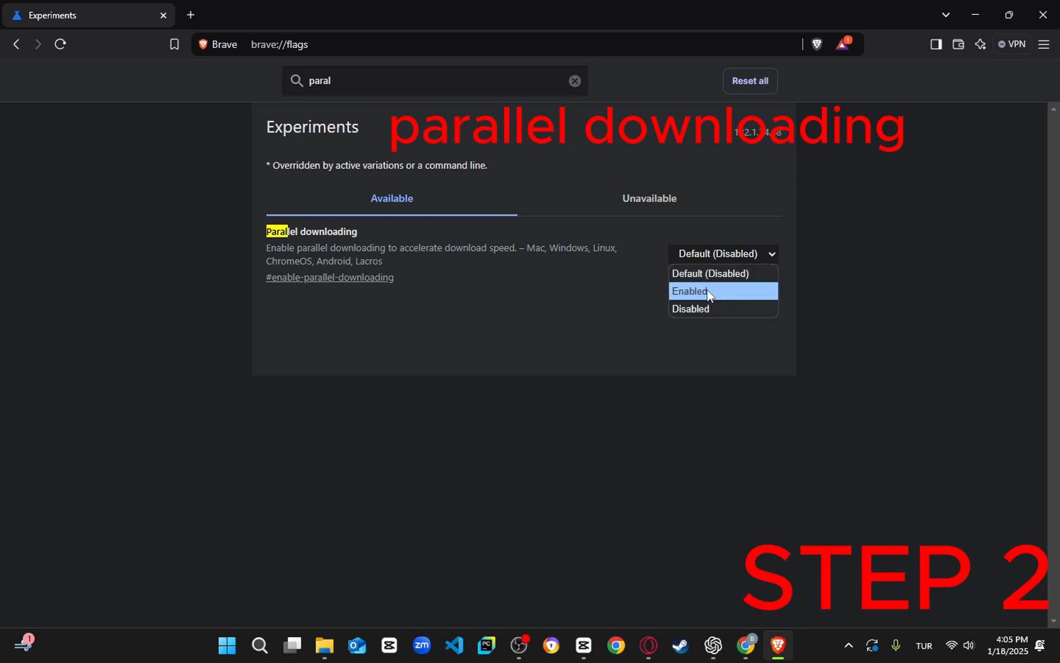
click(703, 289)
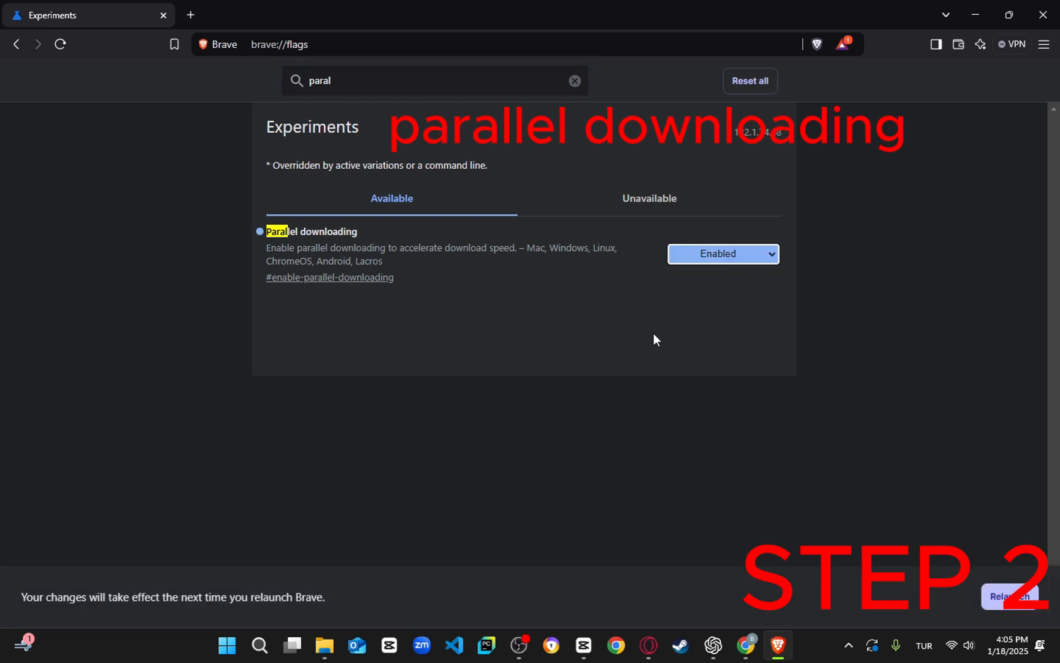
click(1003, 595)
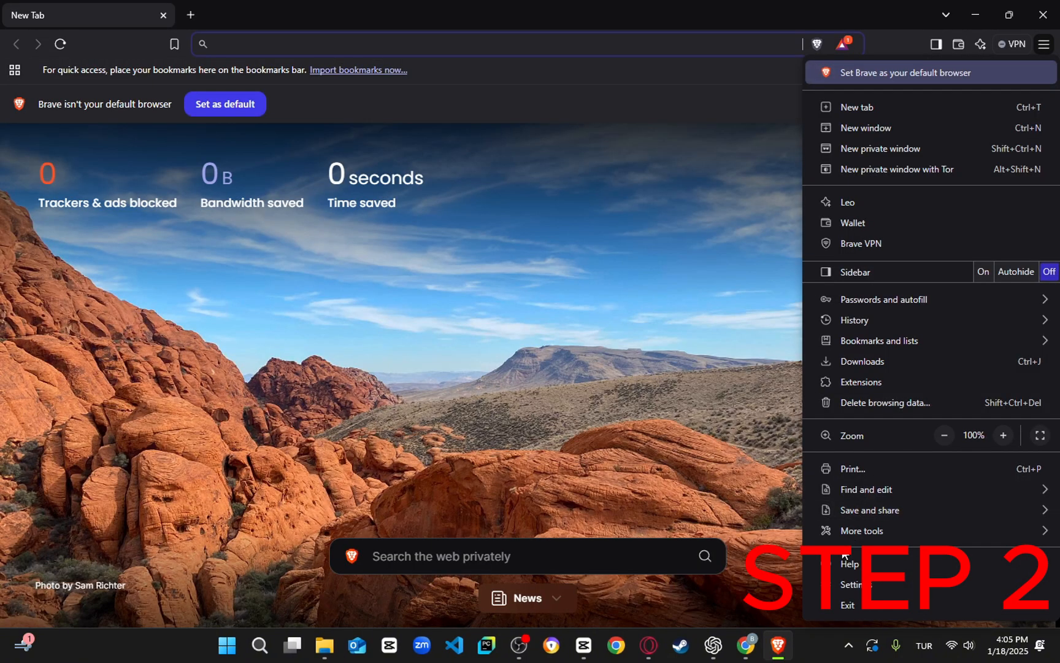
Go to Brave Settings and show the Privacy and security section.
click(878, 584)
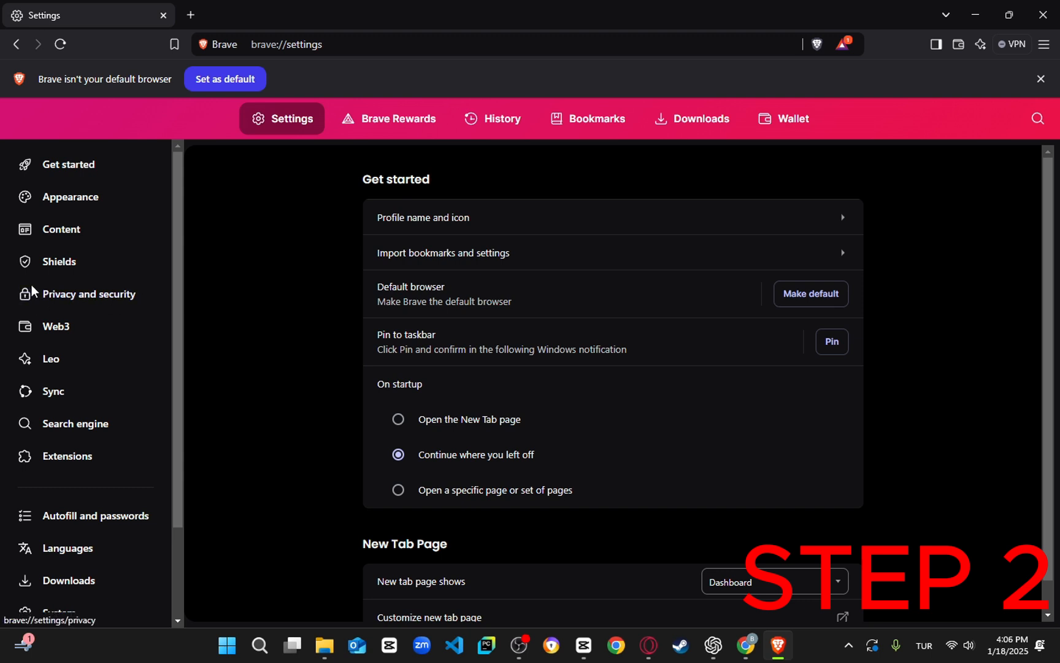
click(77, 294)
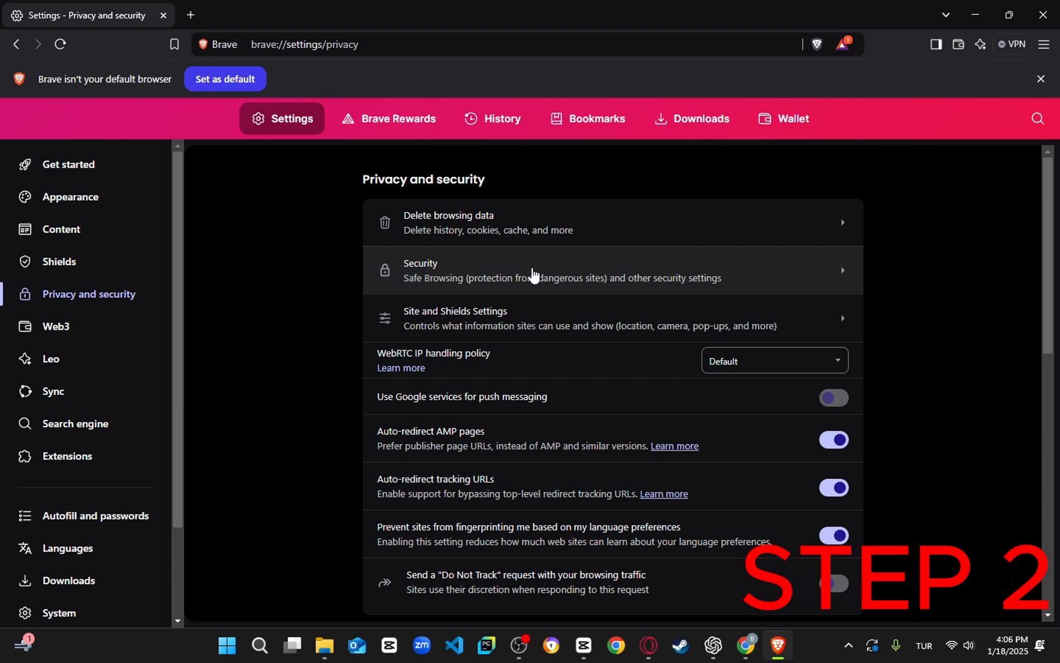
In Security, keep secure DNS on and choose Google (Public DNS) as provider.
click(479, 273)
scroll(477, 286, down, 1)
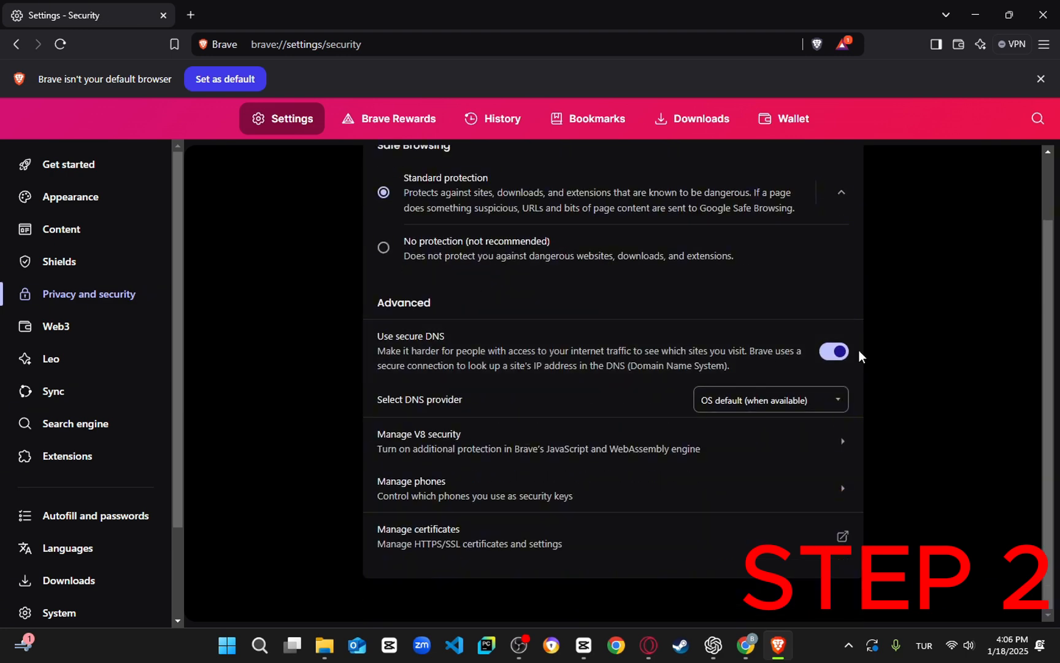
click(837, 351)
click(837, 386)
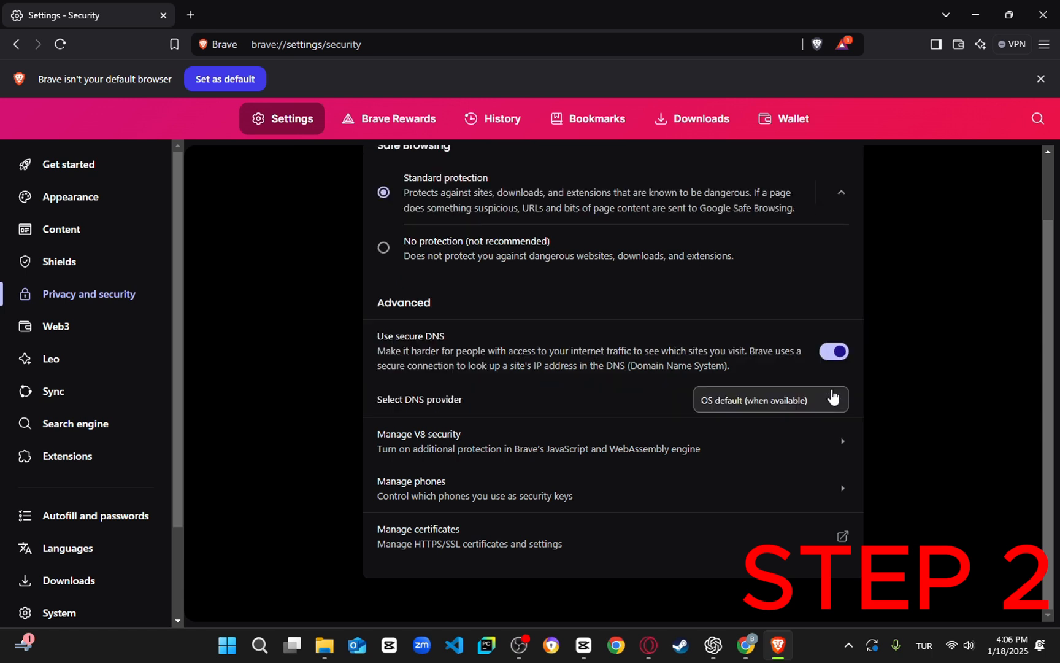
click(783, 399)
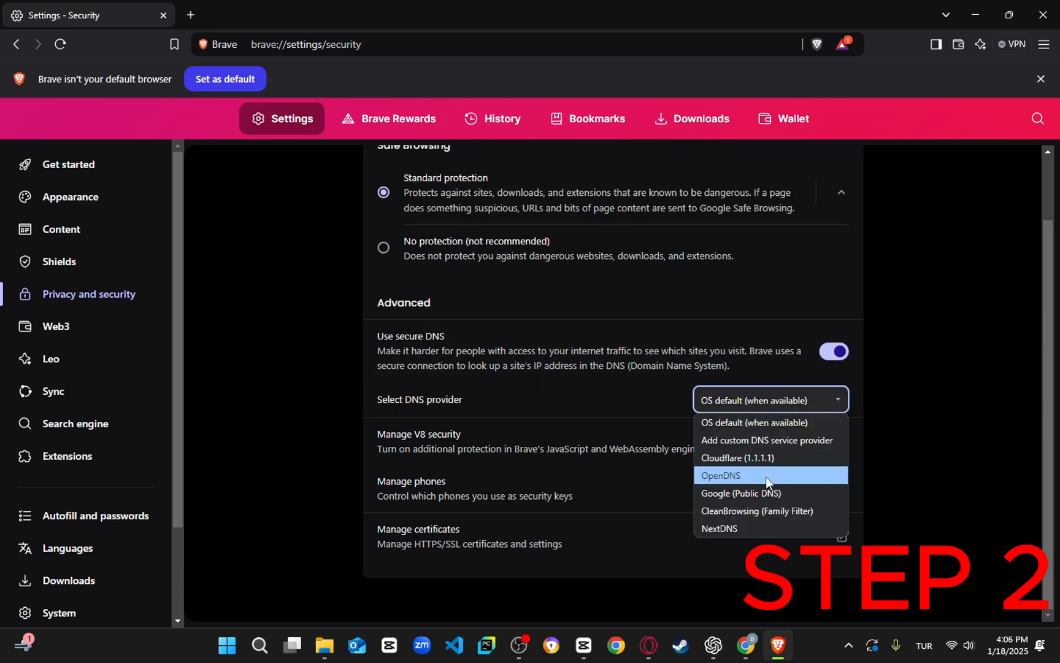
click(734, 494)
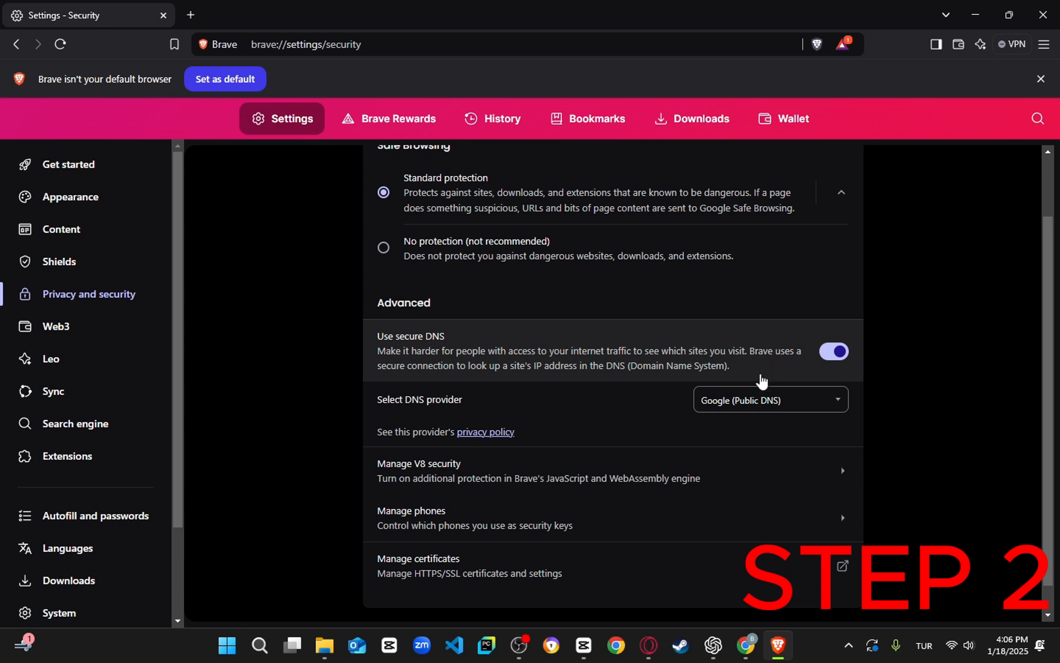
scroll(37, 514, down, 3)
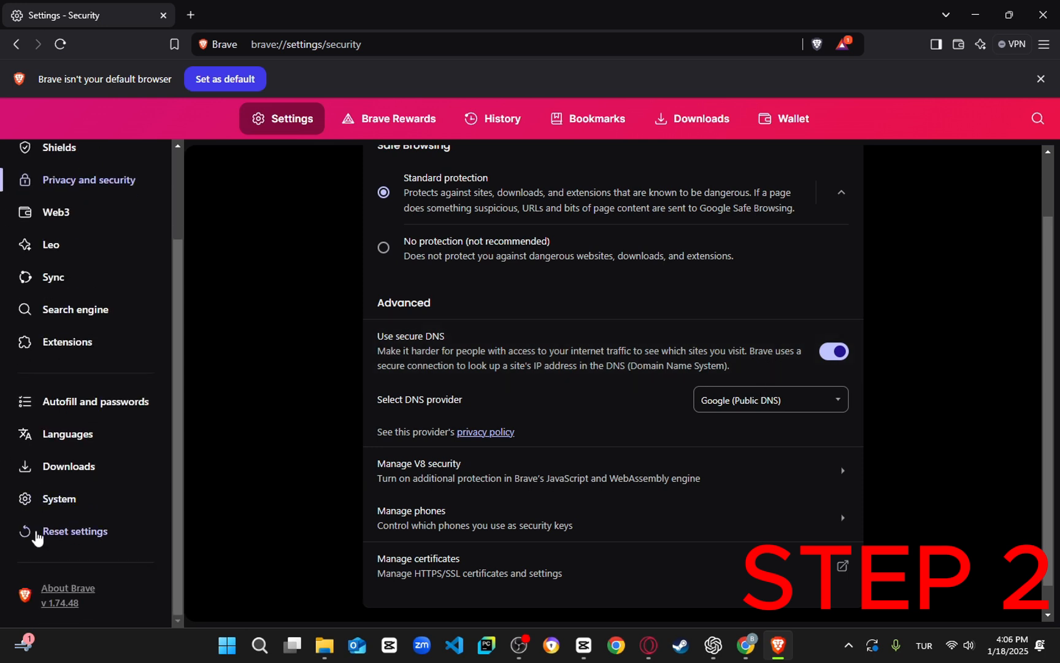
In System settings, turn off 'Continue running background apps when Brave is closed'.
click(41, 504)
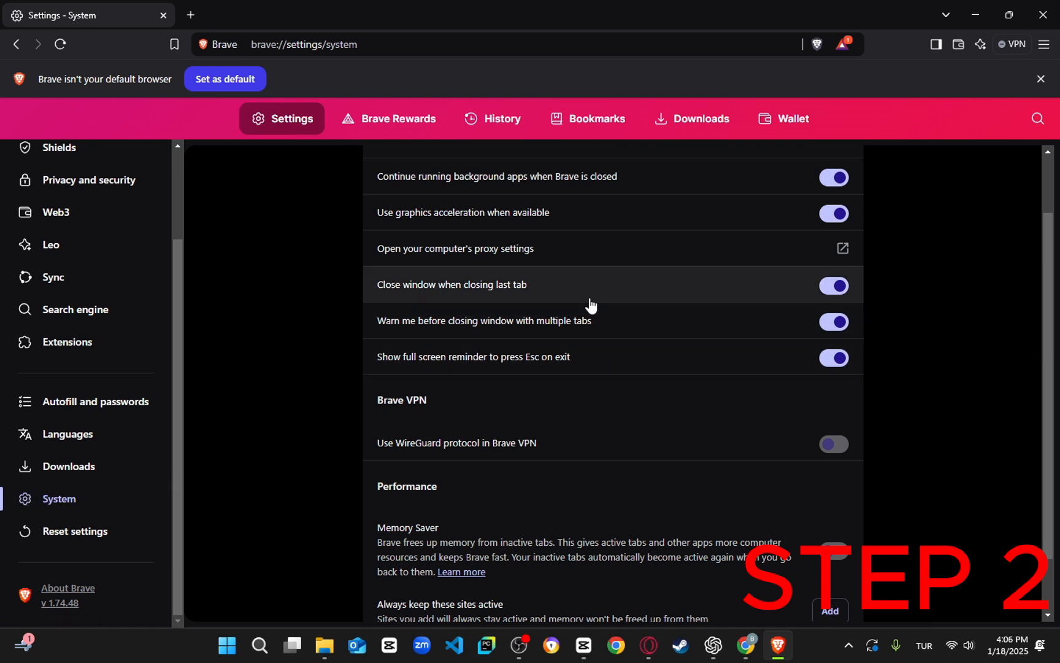
click(832, 178)
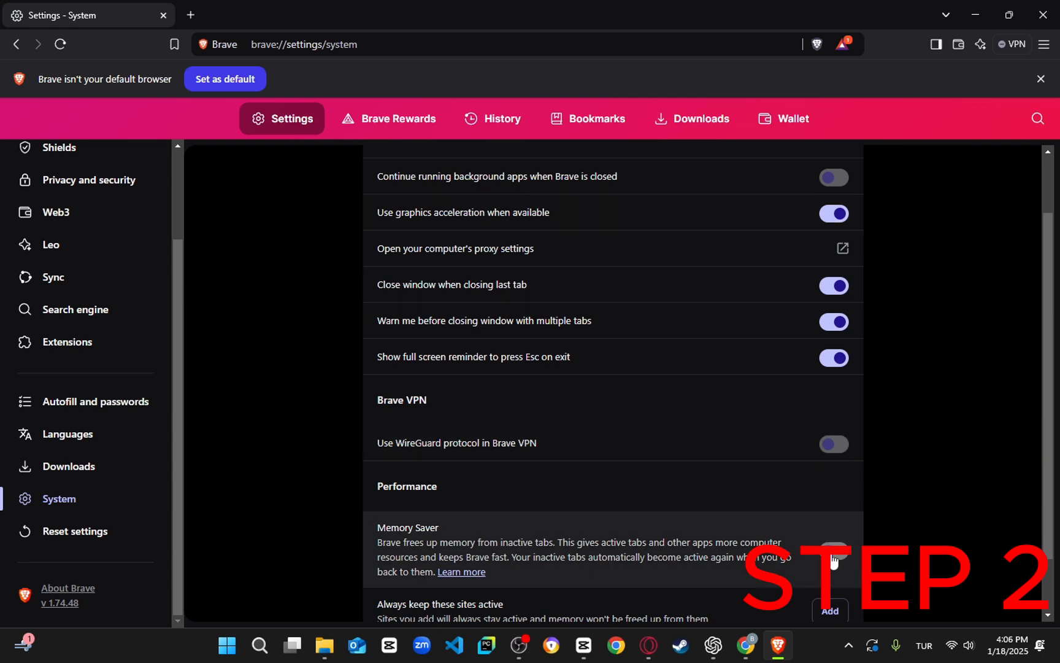
Close the Brave window, returning to the Windows desktop.
click(1042, 16)
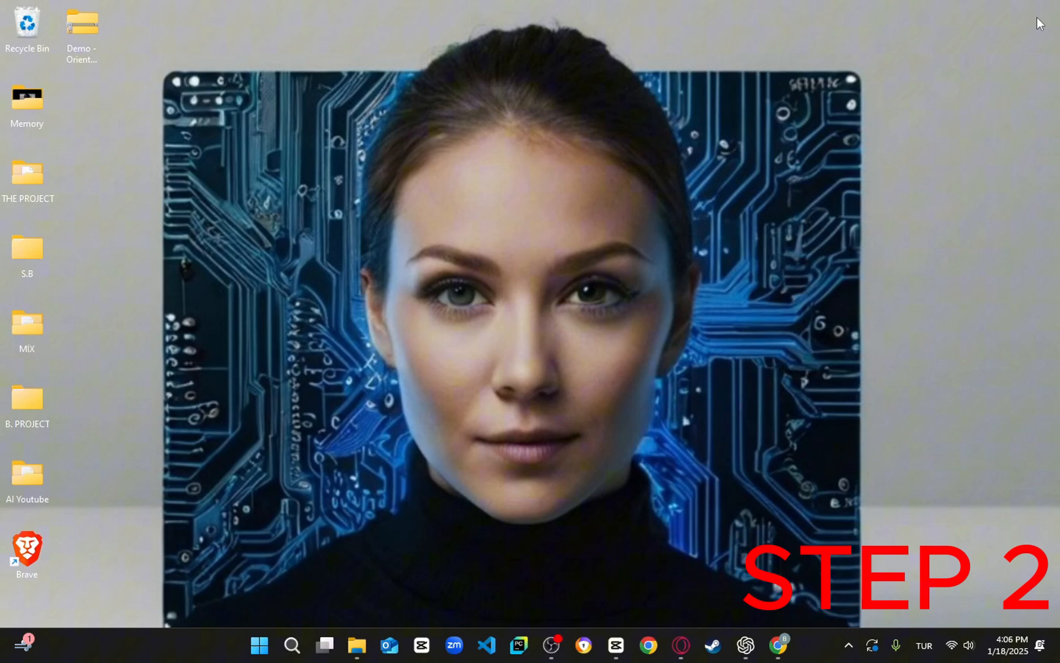